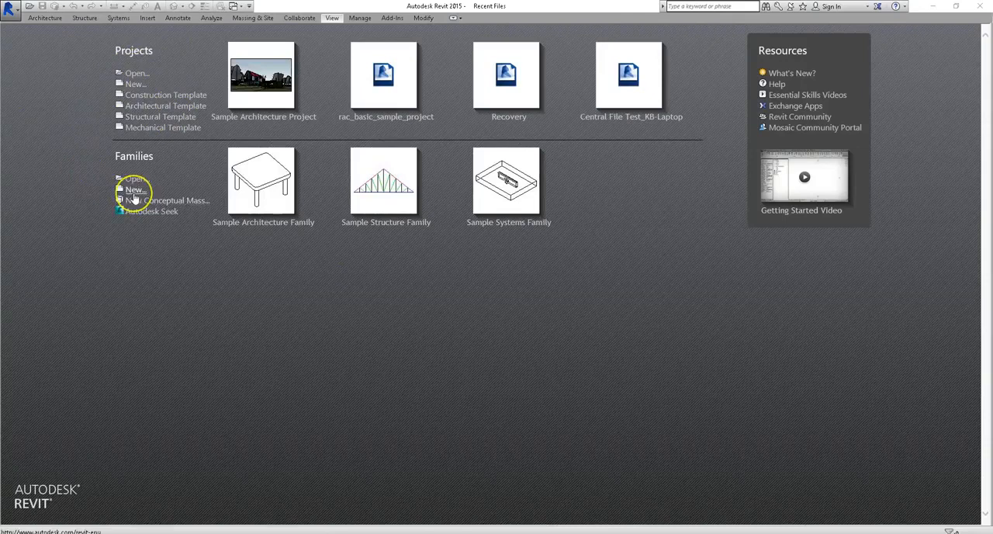
Create a new family from the Furniture template
left_click(133, 193)
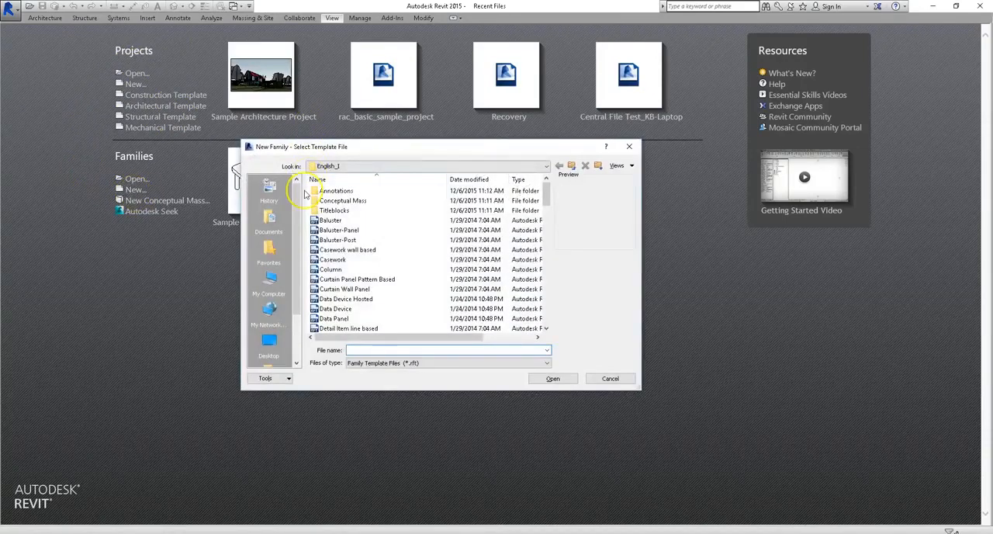
mouse_move(548, 195)
left_mouse_down()
mouse_move(545, 313)
mouse_move(559, 191)
mouse_move(572, 207)
mouse_move(562, 240)
left_mouse_up()
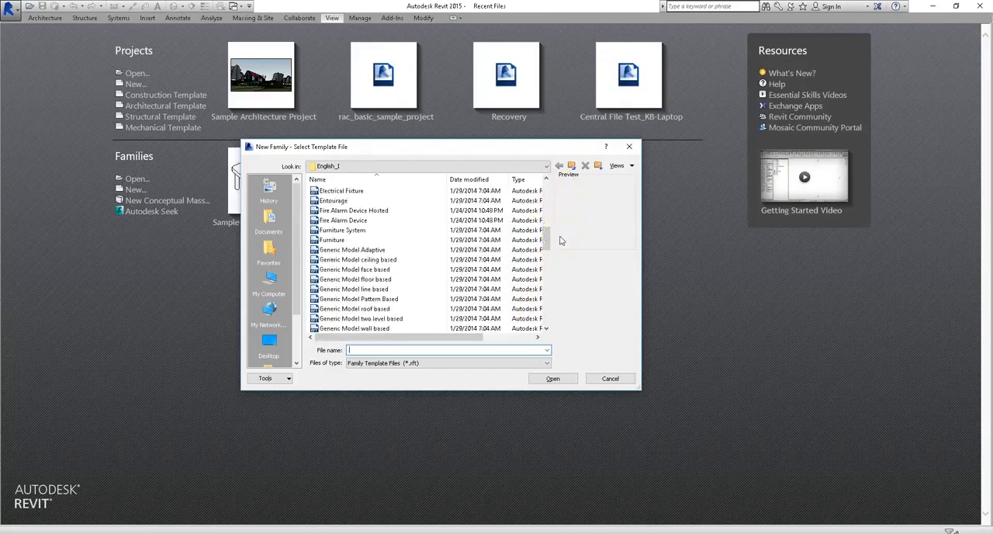
left_click(378, 241)
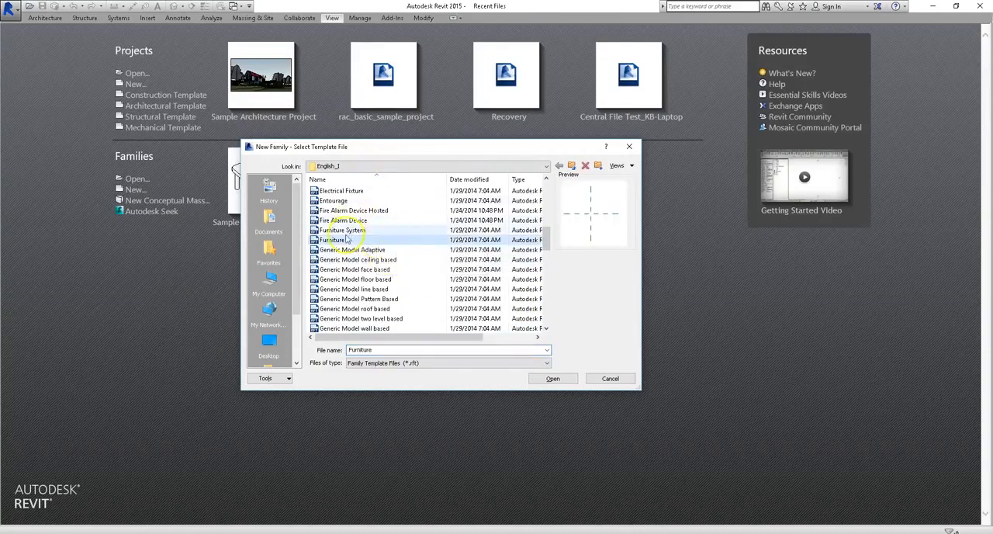
left_click(552, 379)
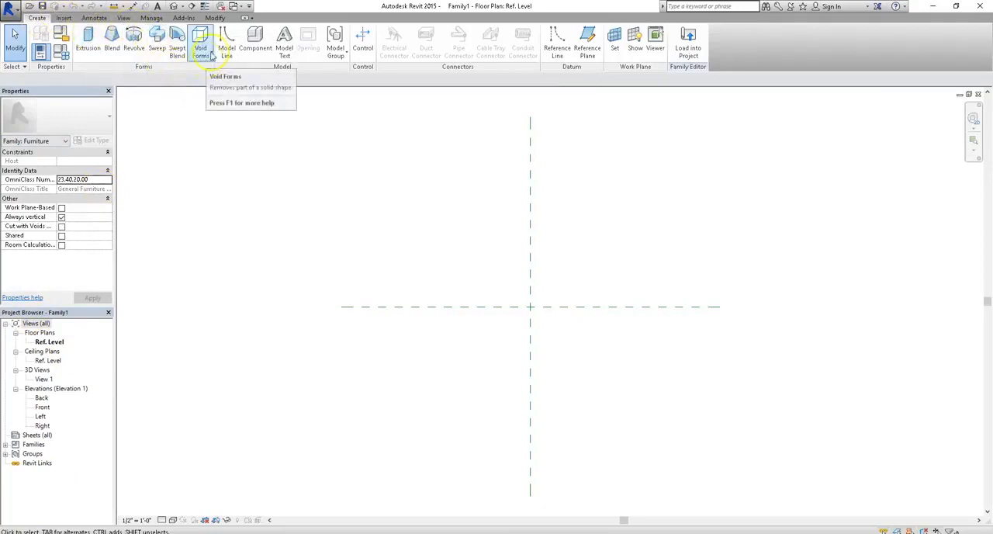
left_click(211, 52)
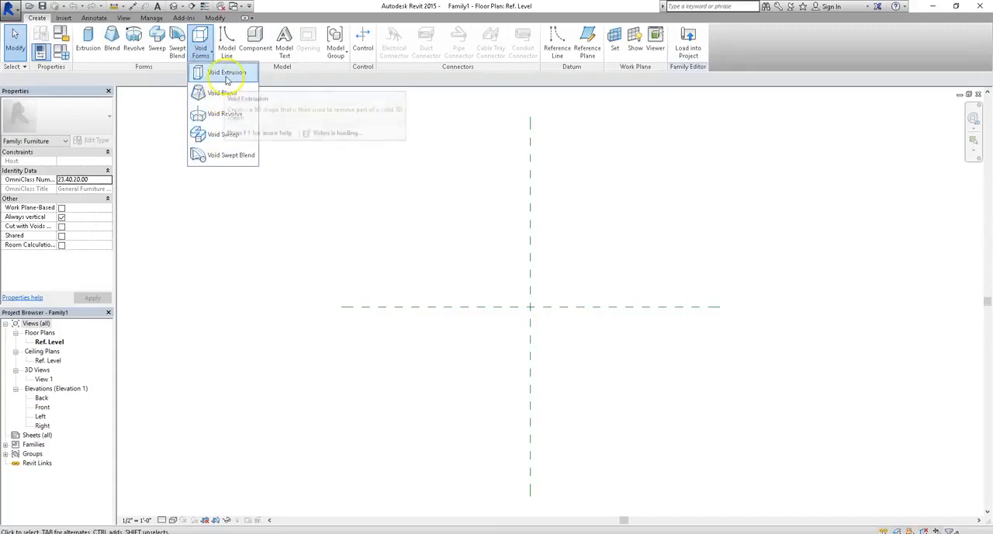
left_click(316, 72)
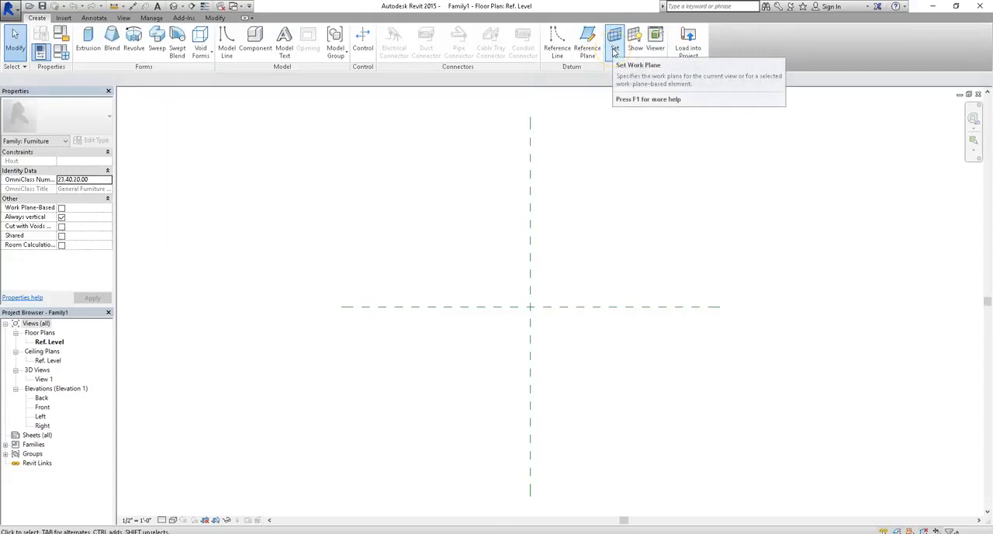
Open the default 3D view and preview the Center Front/Back and Center Left/Right reference planes as work planes without applying either
left_click(177, 7)
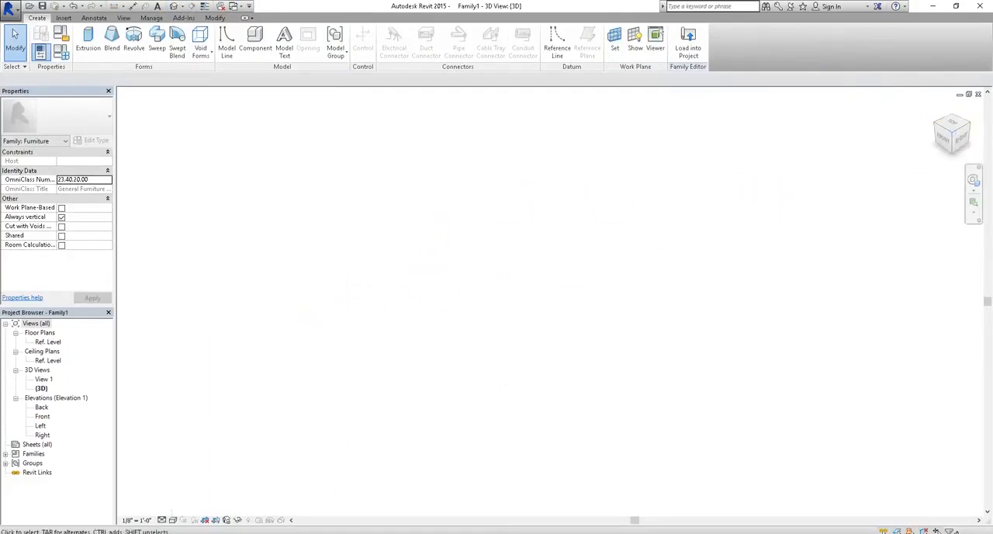
left_click(614, 39)
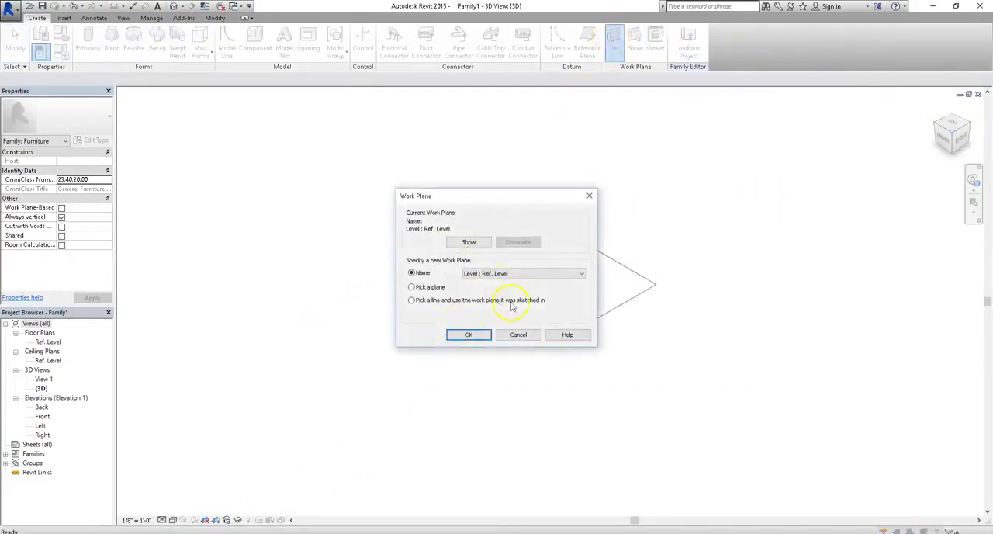
left_click_drag(515, 205, 298, 130)
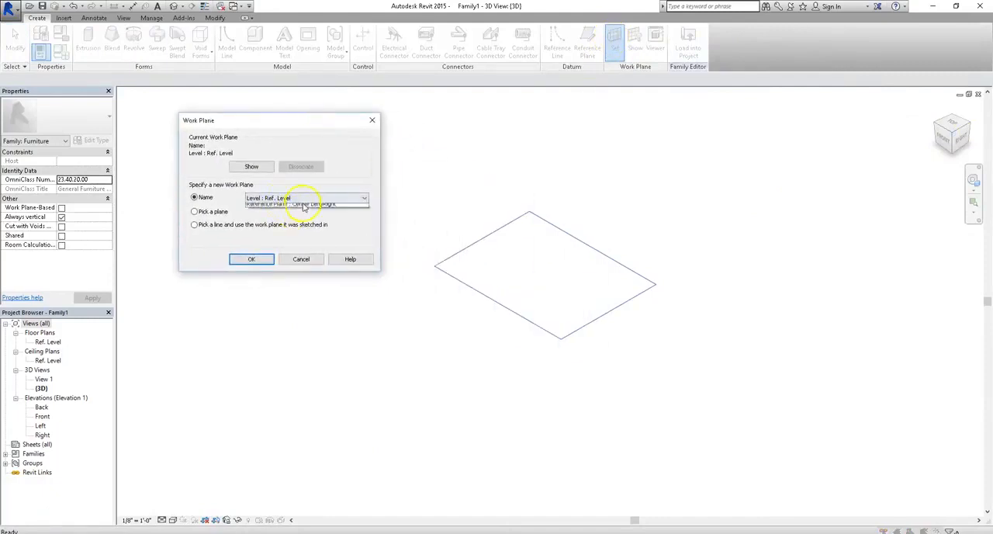
left_click(310, 199)
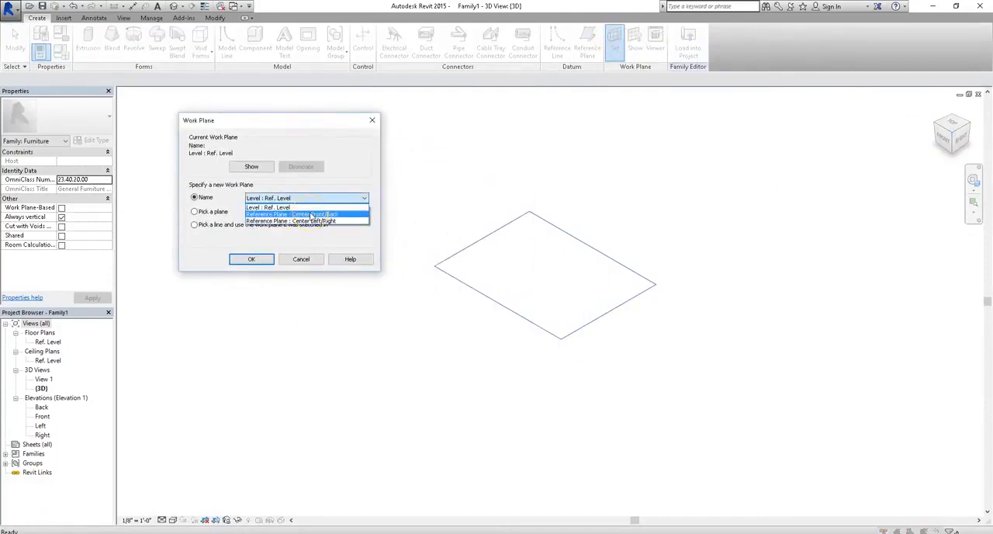
left_click(310, 214)
left_click(309, 201)
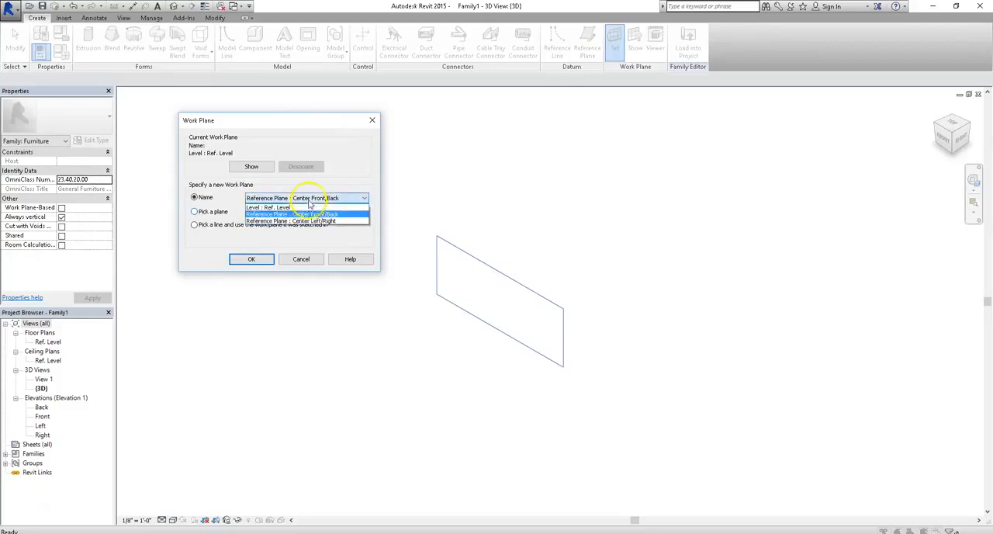
left_click(318, 223)
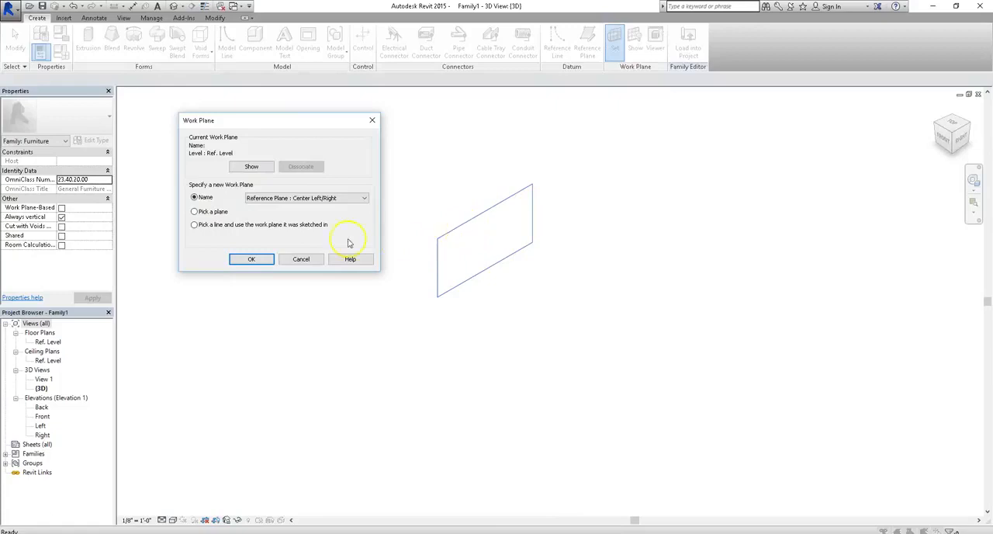
left_click(301, 259)
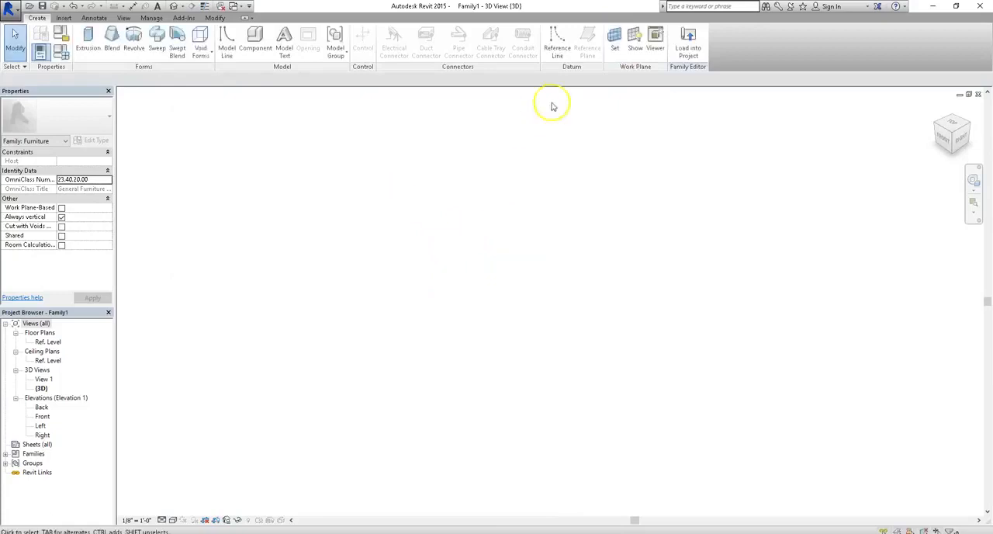
Show the active work plane's grid in the 3D view
left_click(635, 41)
scroll(683, 229, "up", 2)
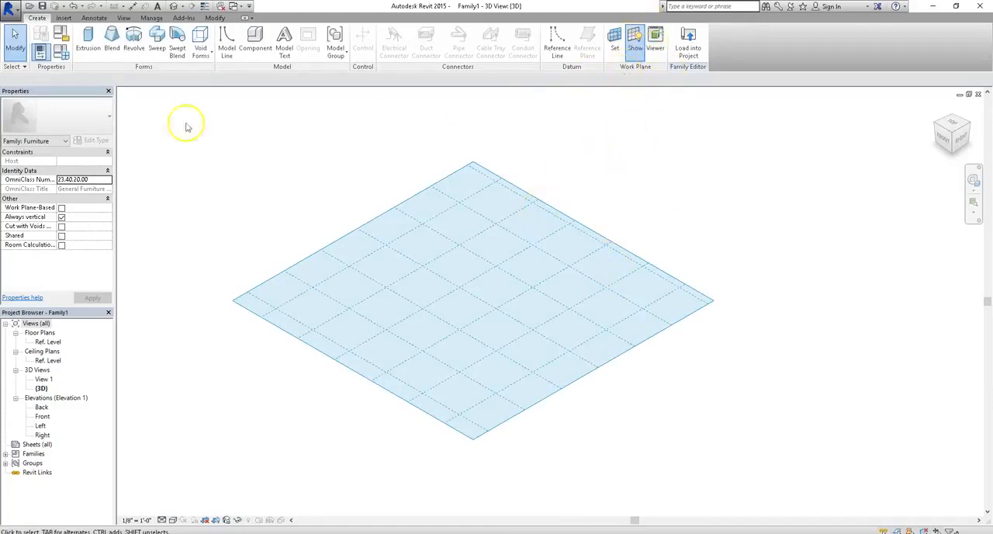
left_click(65, 19)
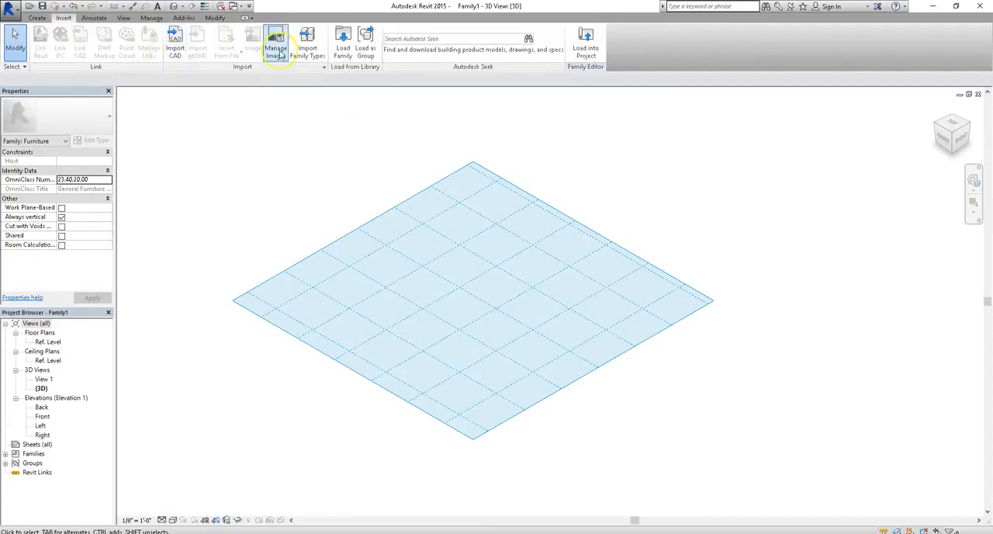
left_click(93, 18)
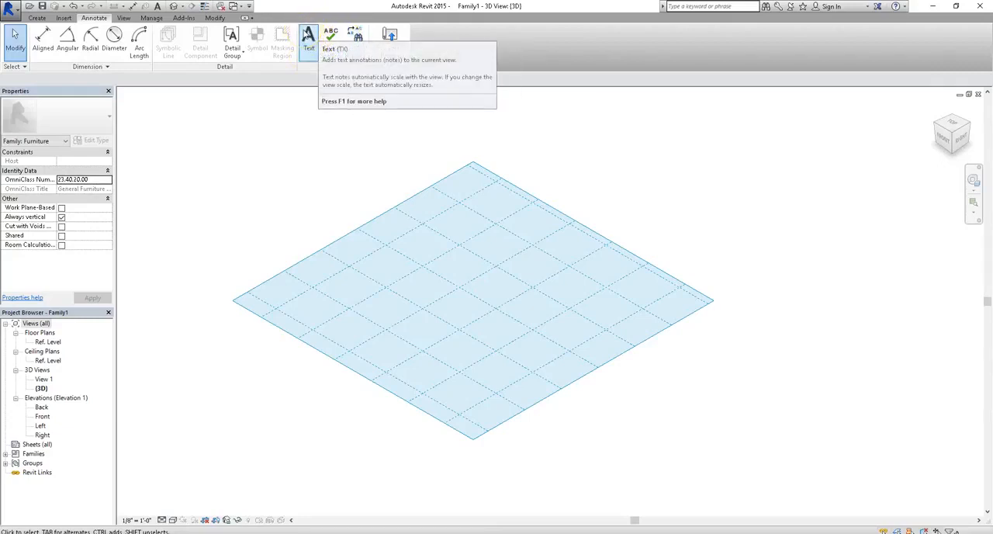
left_click(123, 18)
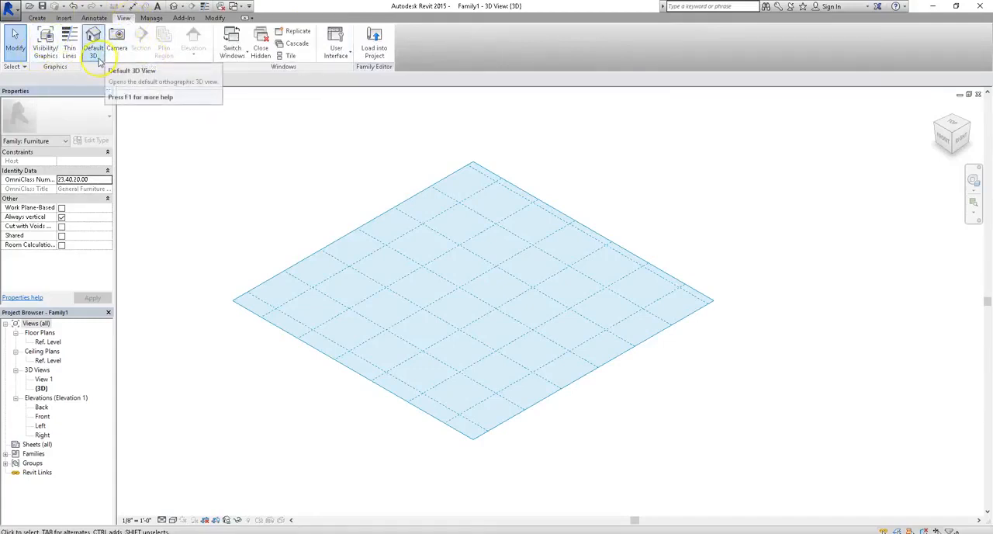
left_click(152, 19)
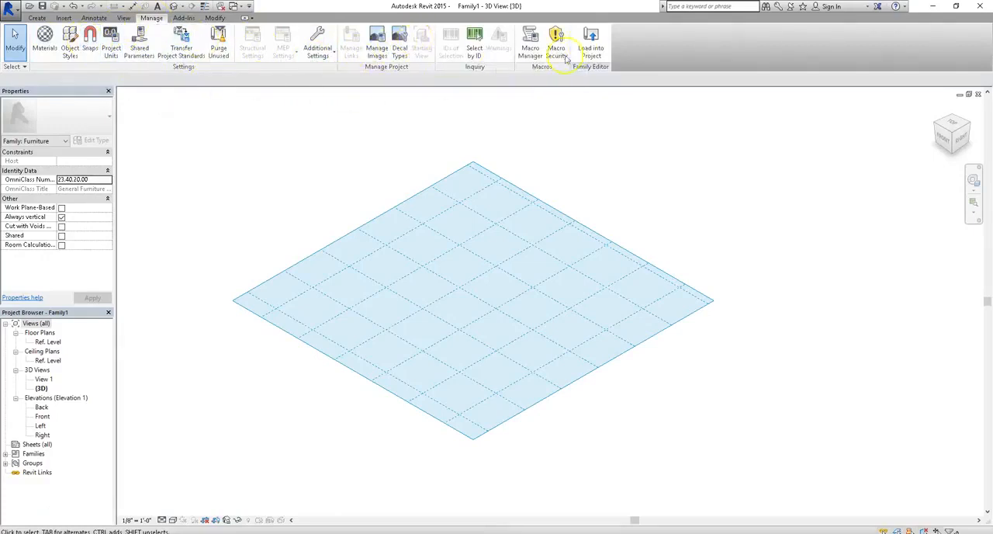
left_click(184, 17)
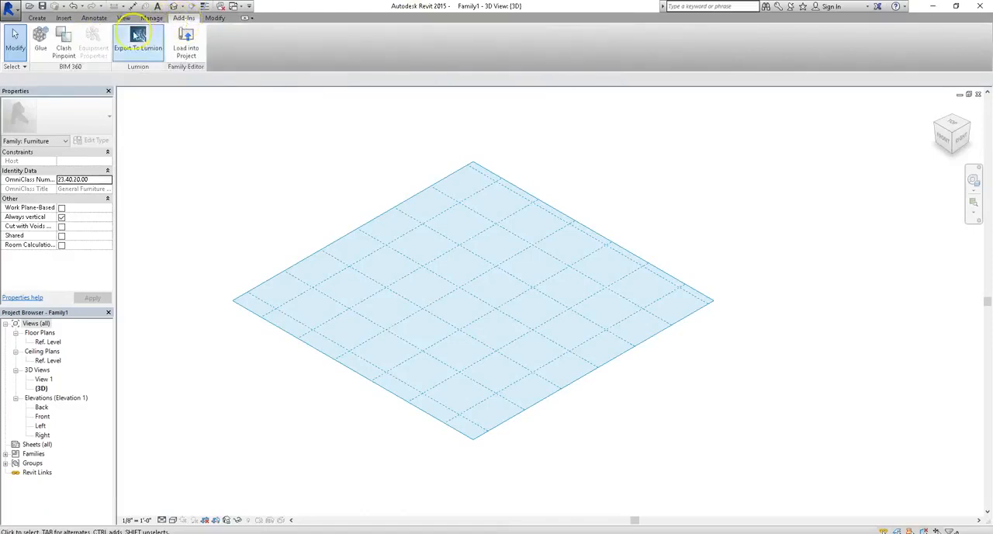
left_click(151, 18)
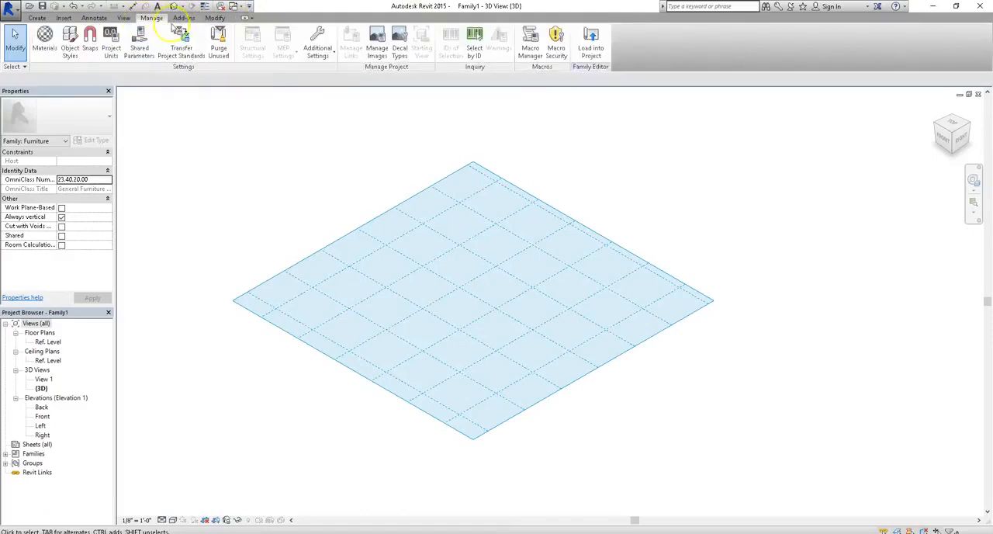
Create a 1' 0" deep solid extrusion on the Ref. Level work plane from a rectangle about 8'-6" by 9'-0"
left_click(36, 18)
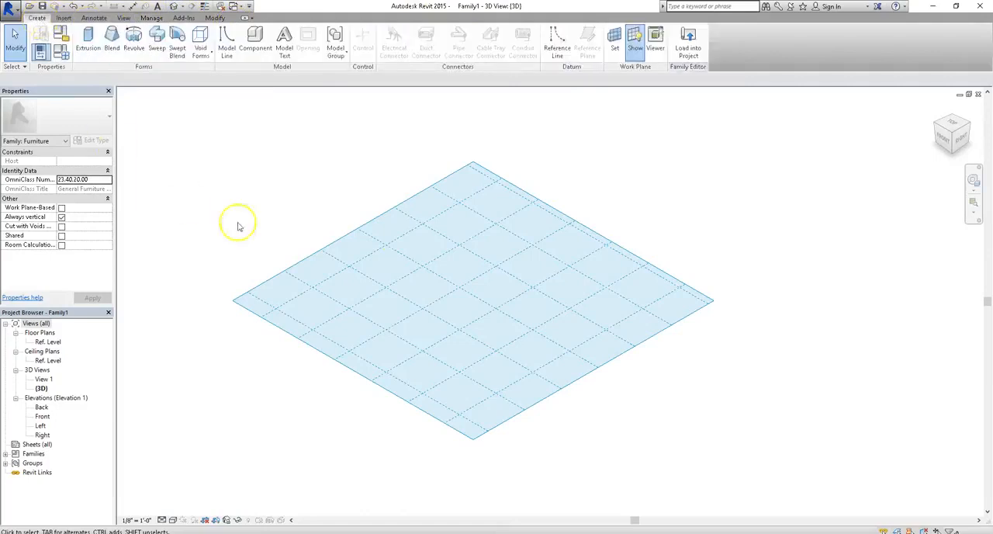
left_click(89, 39)
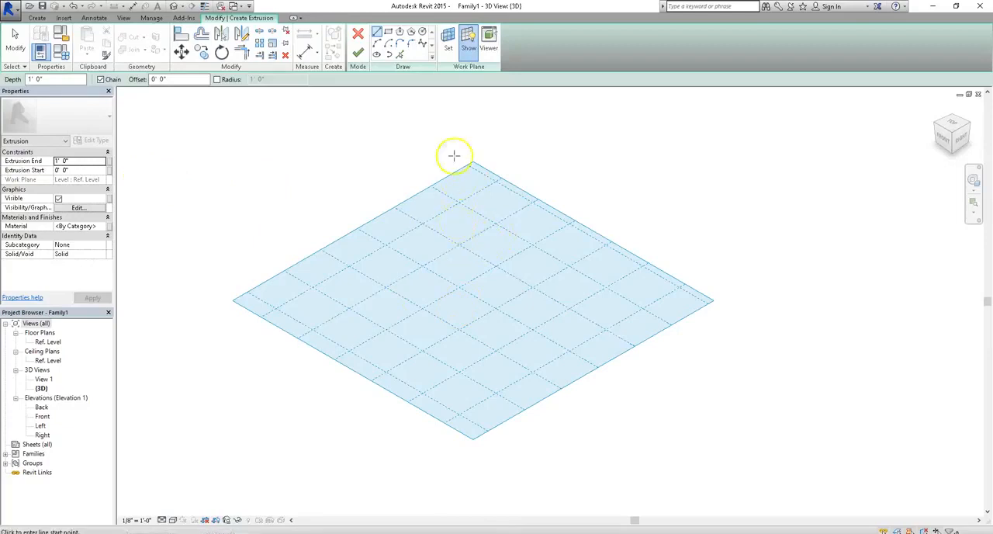
left_click(388, 32)
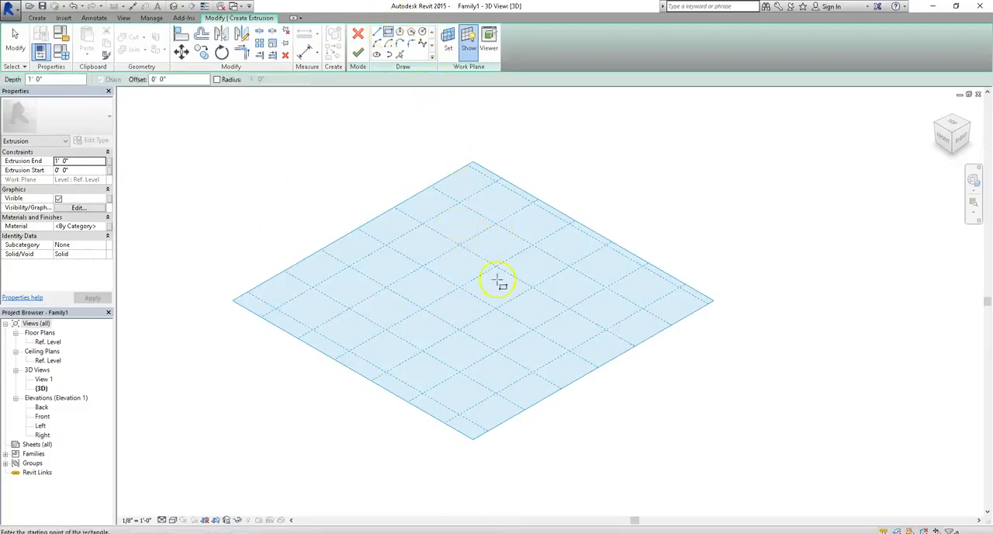
left_click(467, 221)
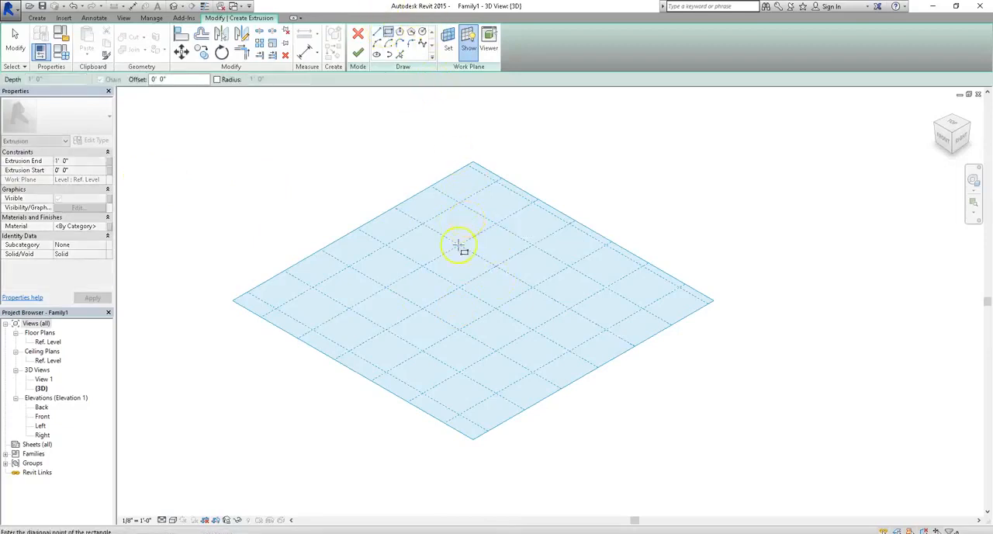
left_click(464, 312)
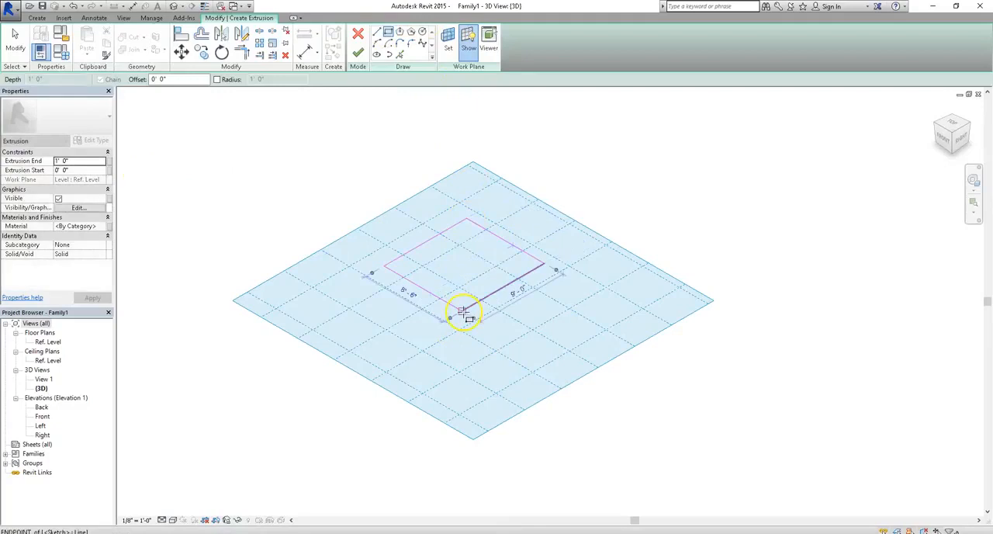
left_click(359, 52)
left_click(705, 289)
left_click(455, 271)
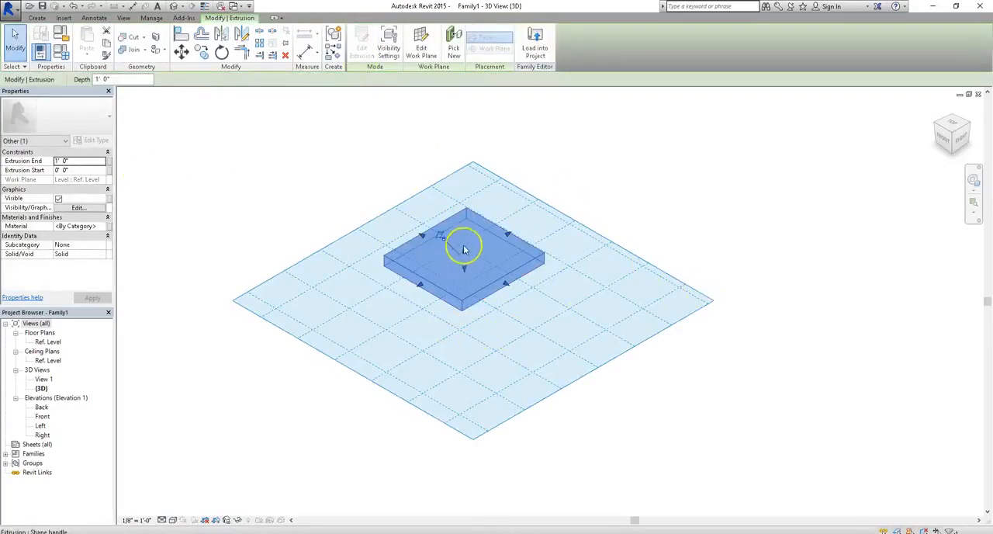
left_click(329, 154)
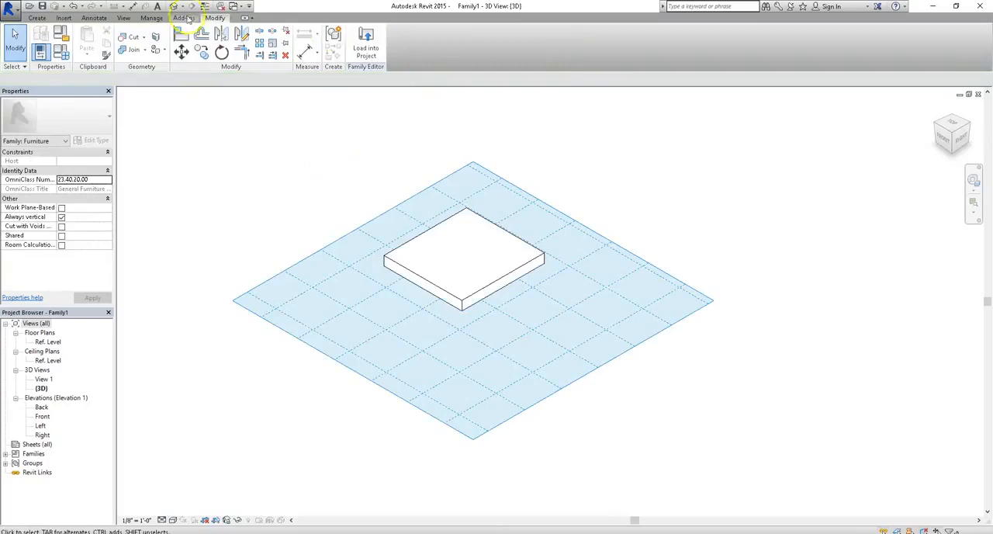
Set the work plane to Reference Plane : Center Front/Back
left_click(36, 17)
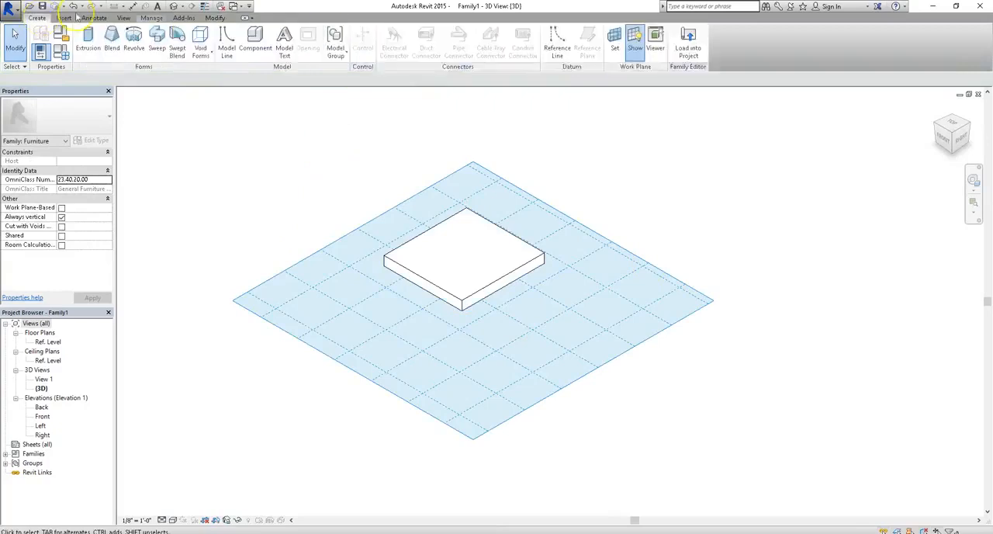
left_click(615, 38)
left_click(277, 198)
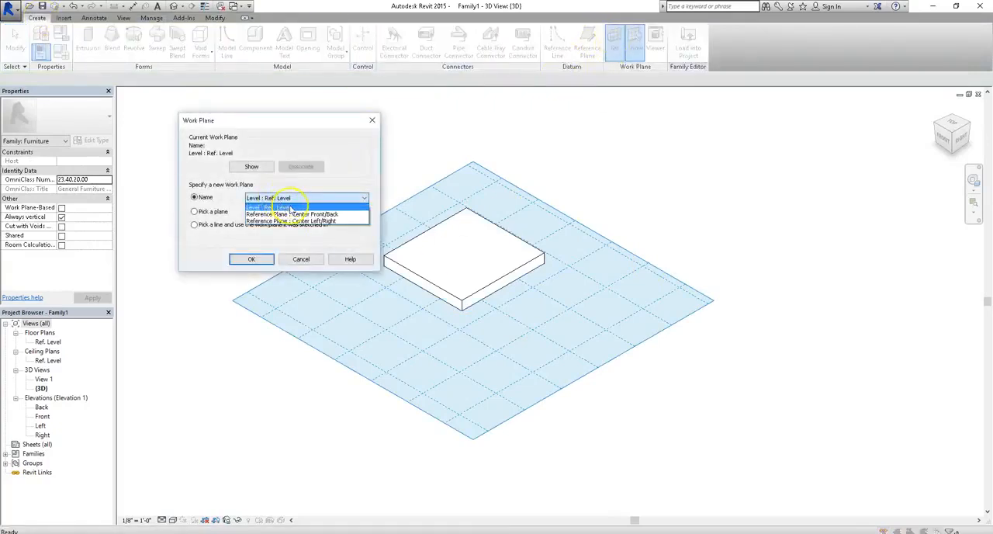
left_click(294, 214)
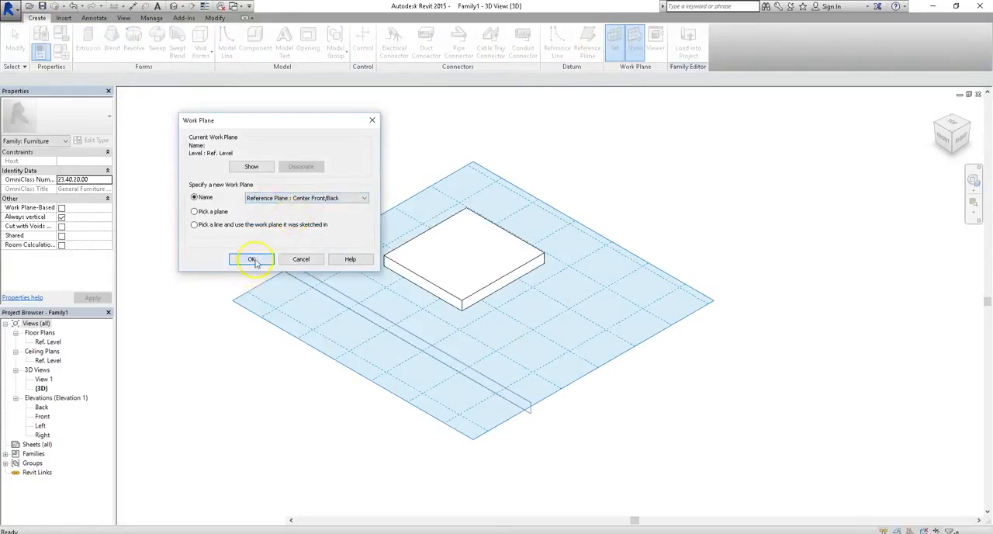
left_click(252, 260)
left_click(593, 180)
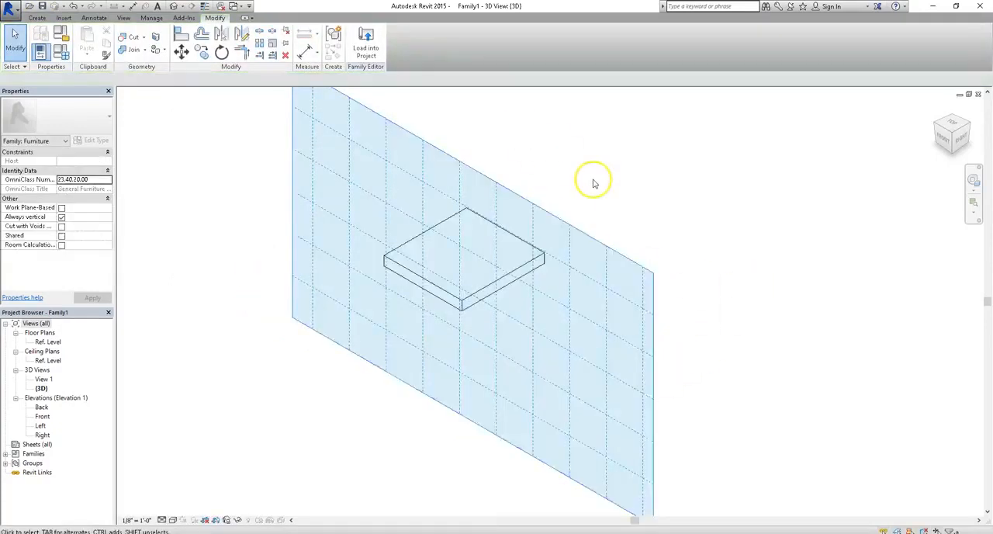
Create a 1' 0" deep solid extrusion on the Center Front/Back plane from a rectangle about 12' wide and 10' high, and select it
left_click(37, 17)
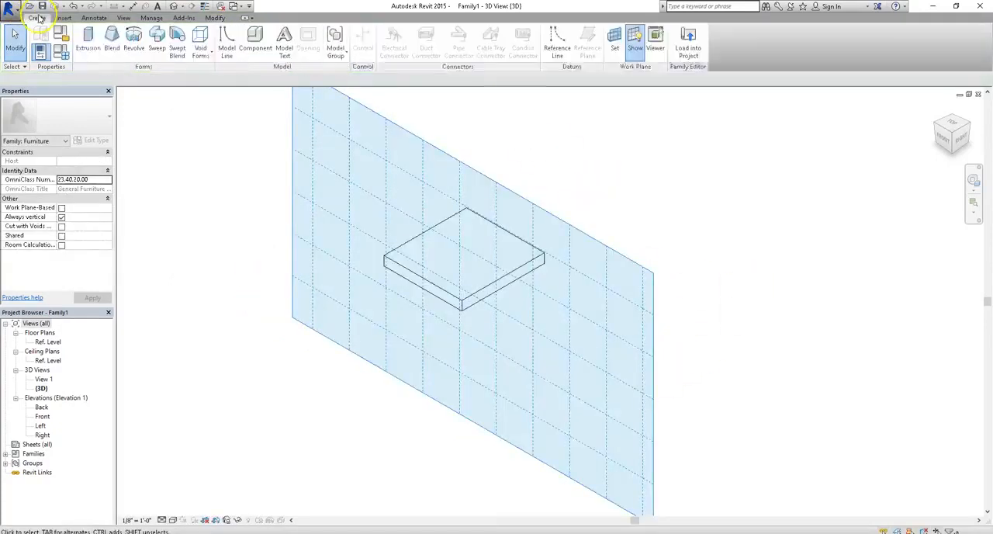
left_click(87, 35)
left_click(388, 32)
left_click(361, 168)
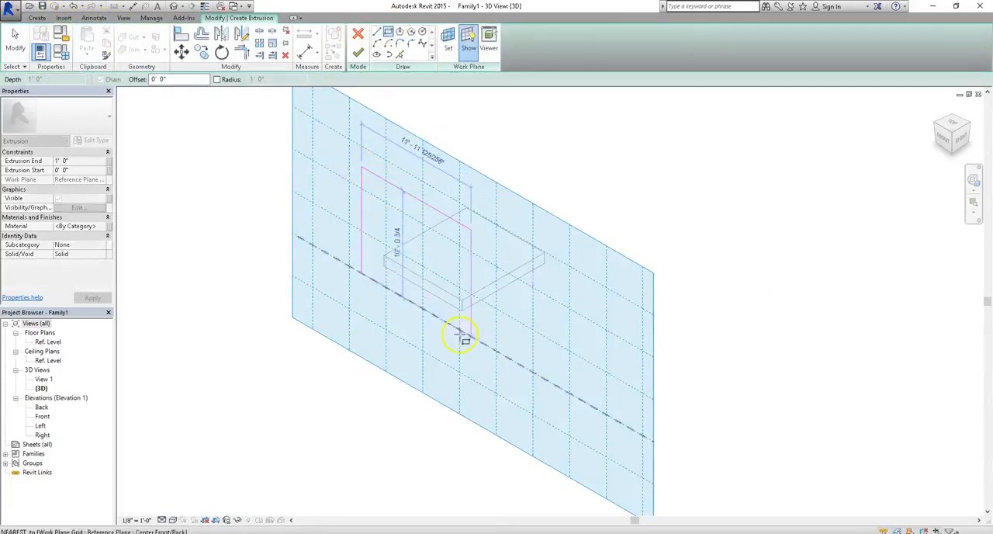
left_click(465, 333)
left_click(359, 52)
left_click(578, 208)
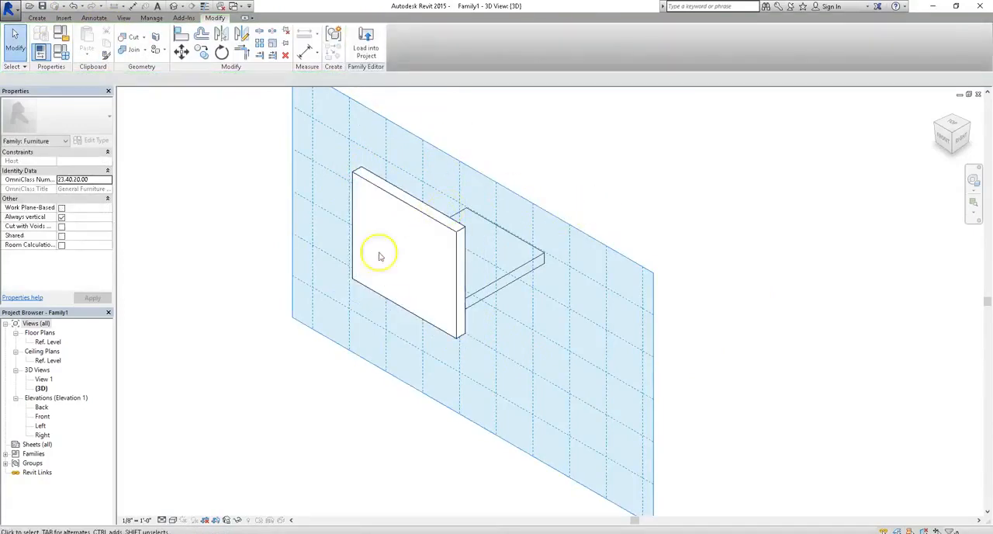
left_click(402, 203)
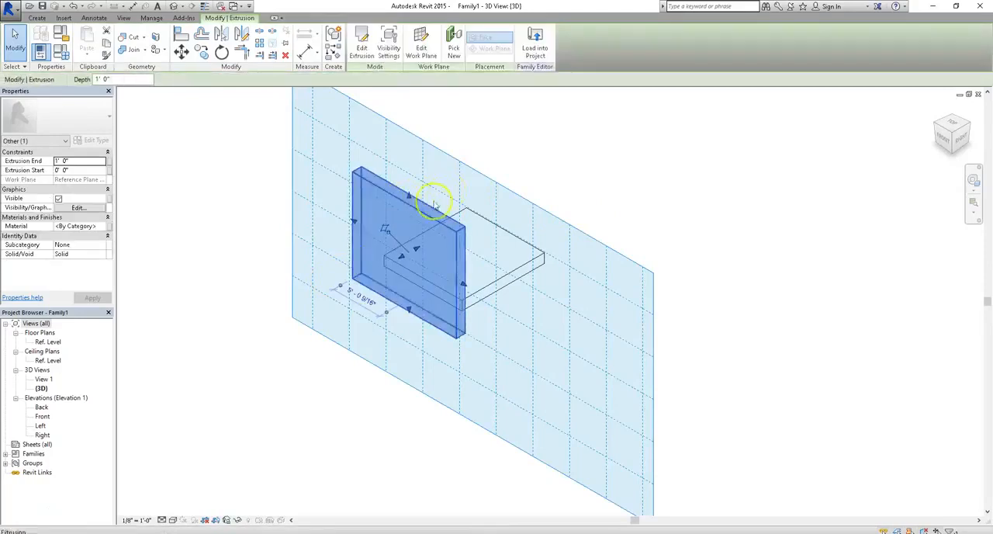
Set the work plane by picking the top face of the vertical extrusion, and clear the selection
left_click(257, 277)
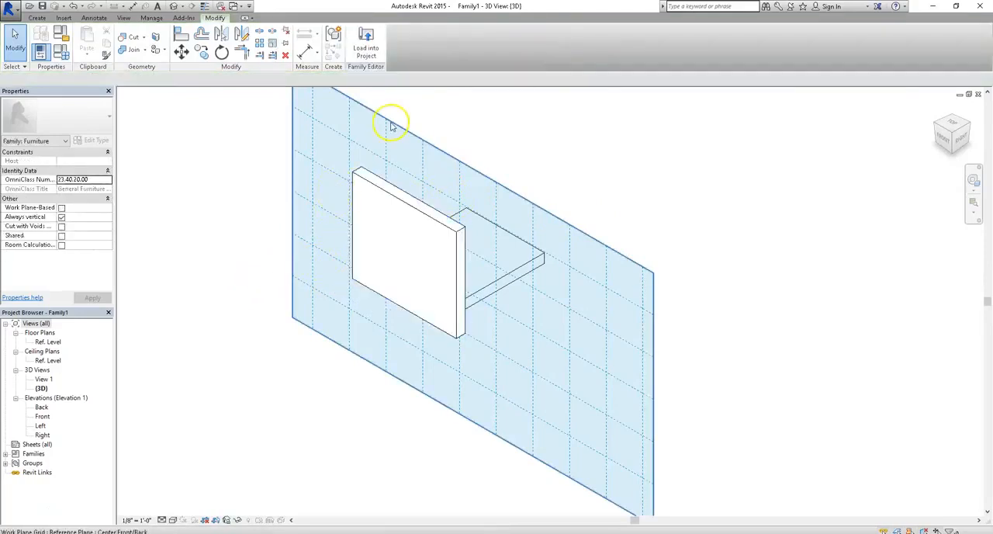
left_click(37, 17)
left_click(615, 40)
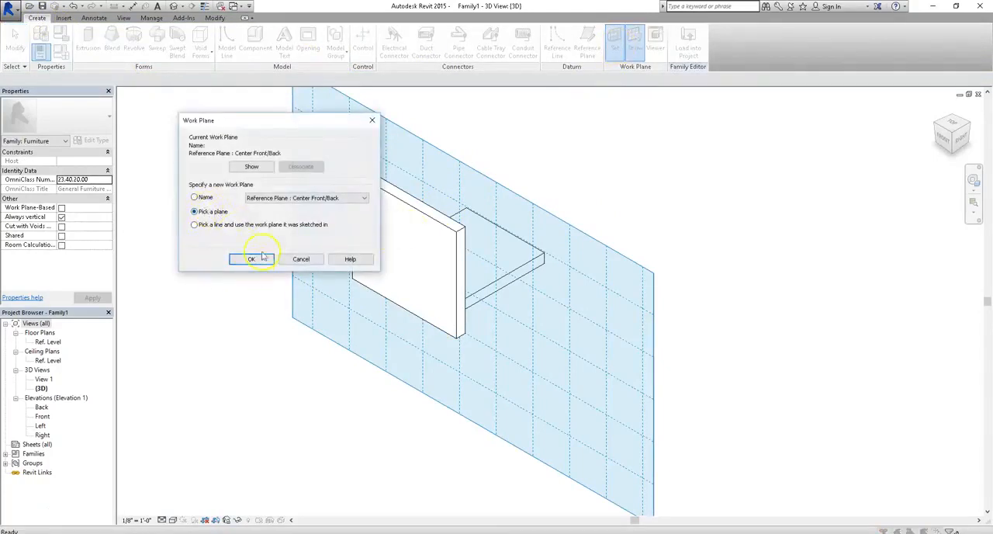
left_click(253, 261)
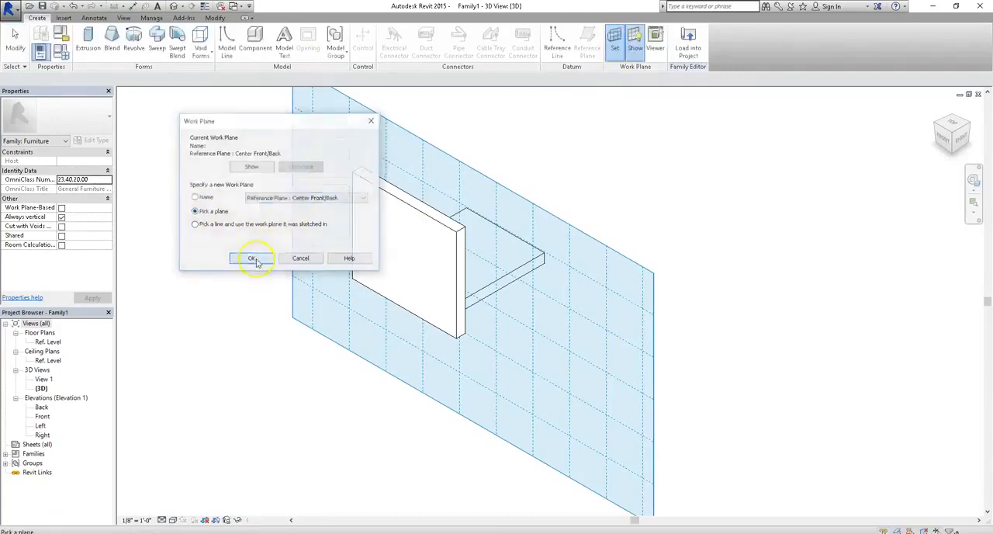
left_click(395, 192)
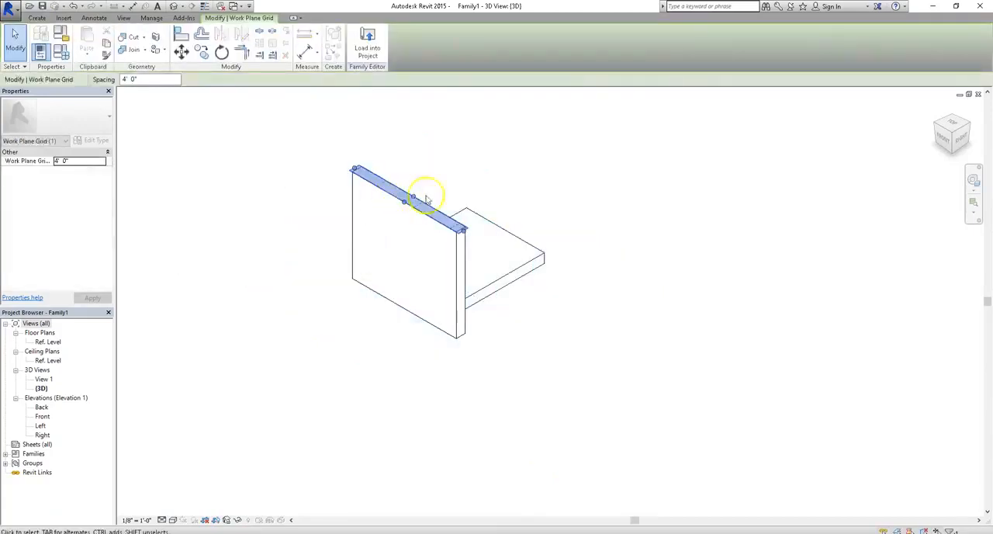
left_click(464, 144)
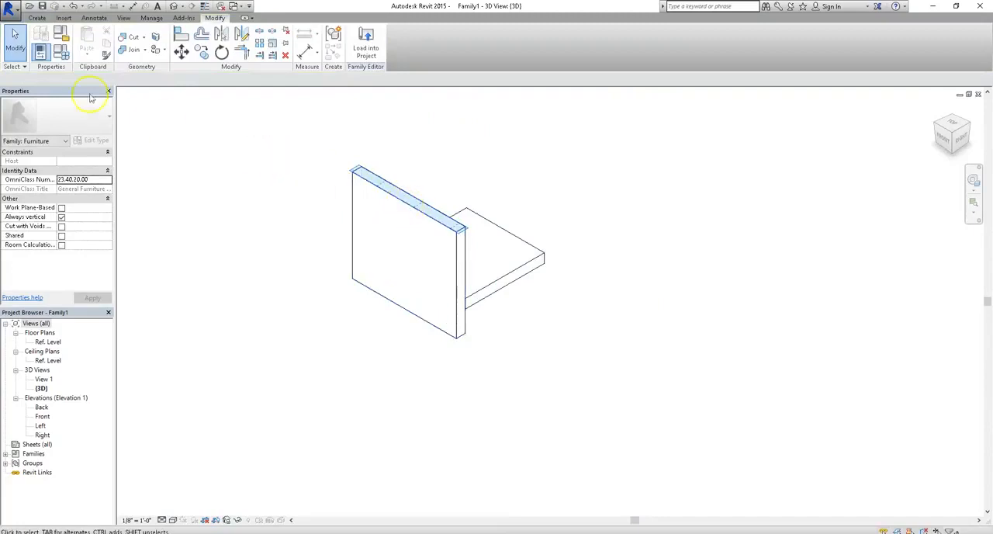
Orbit the 3D view around the vertical and horizontal extrusions to examine the work plane on the vertical one's top face
middle_click_drag(659, 239, 455, 317, "shift")
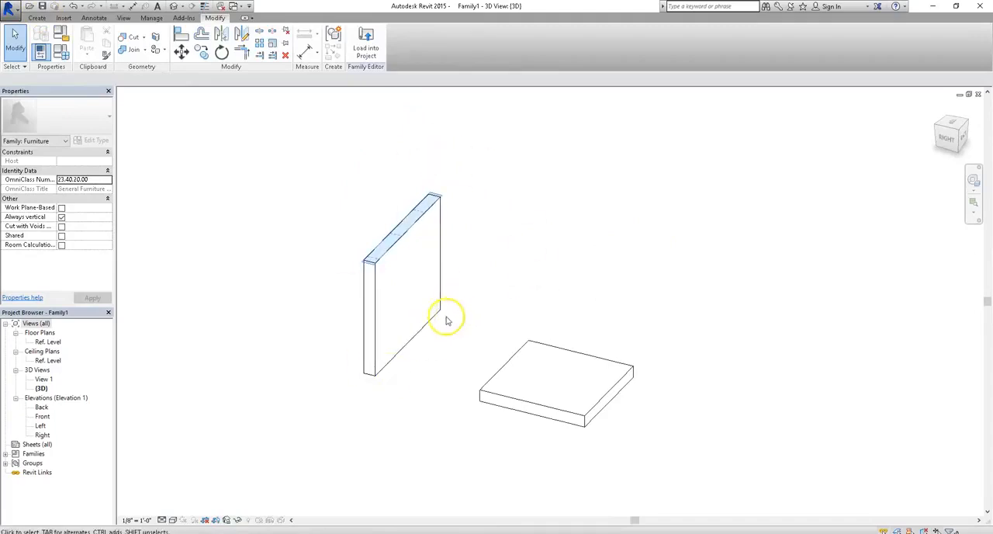
middle_click_drag(326, 308, 523, 284, "shift")
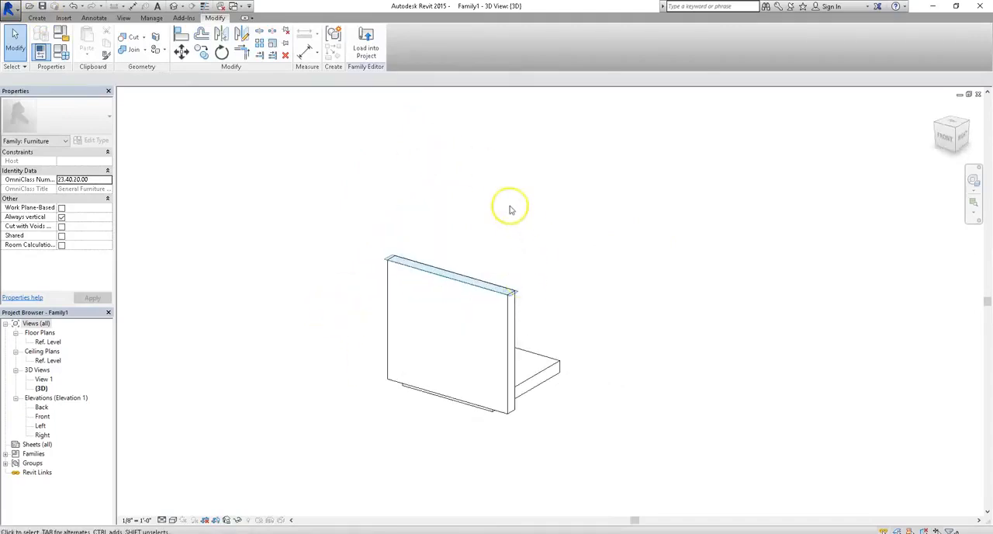
middle_click_drag(512, 209, 512, 238, "shift")
middle_click_drag(544, 383, 489, 354, "shift")
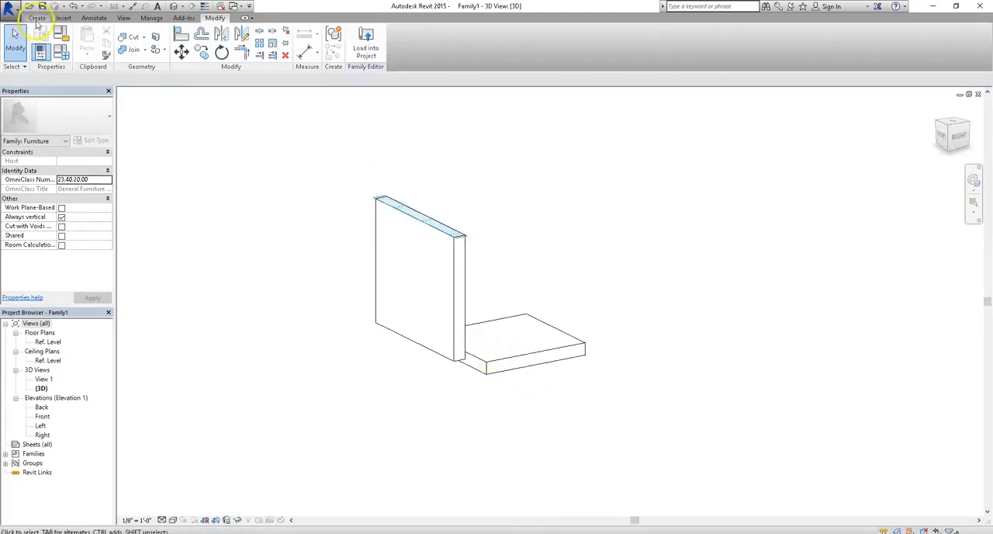
left_click(36, 17)
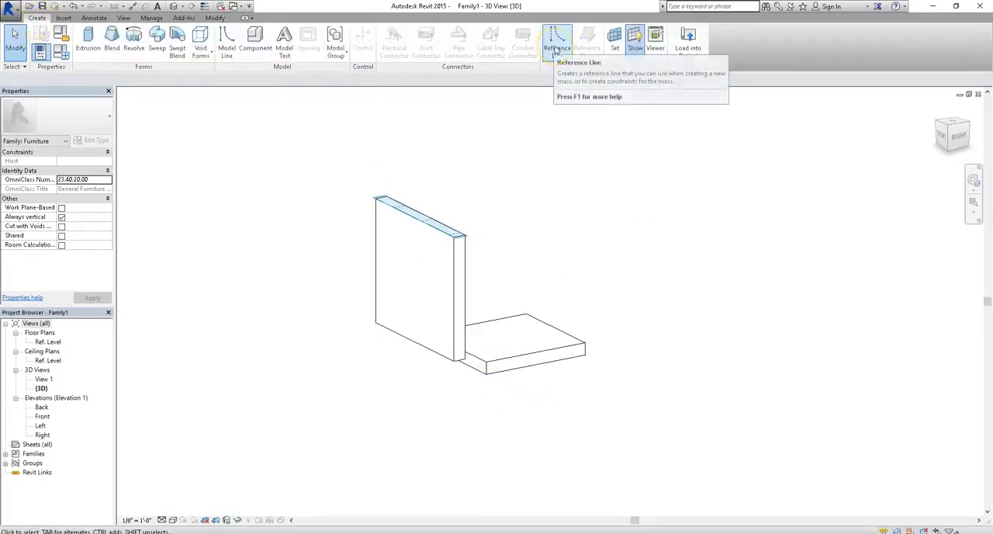